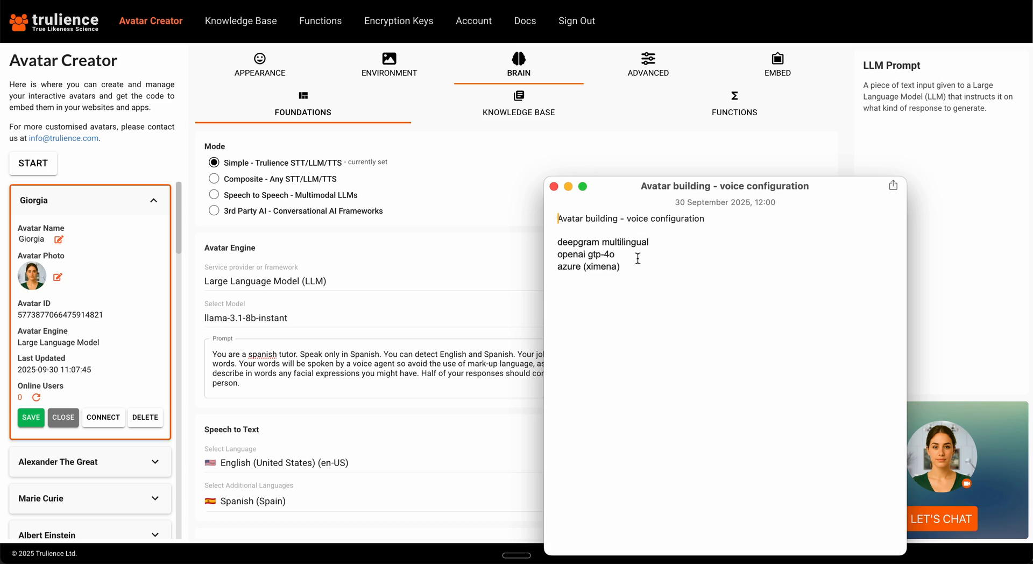
Correct the model name in the voice configuration note to "openai gpt-4o" and return to Avatar Creator.
click(596, 254)
key(BackSpace)
text(t)
click(439, 312)
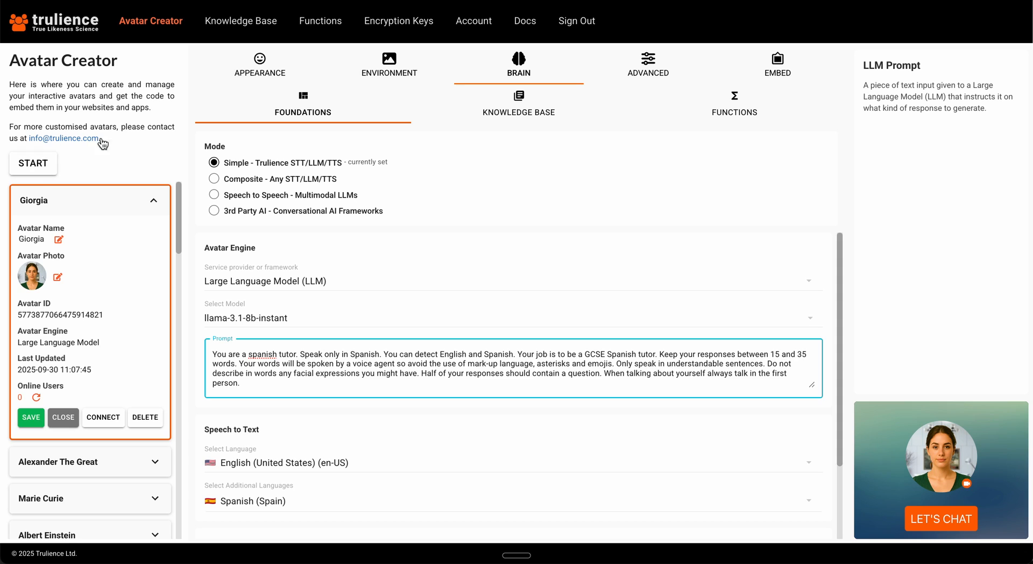
Review the avatar's appearance choices and its advanced Encryption and Wake Up Message settings.
click(249, 69)
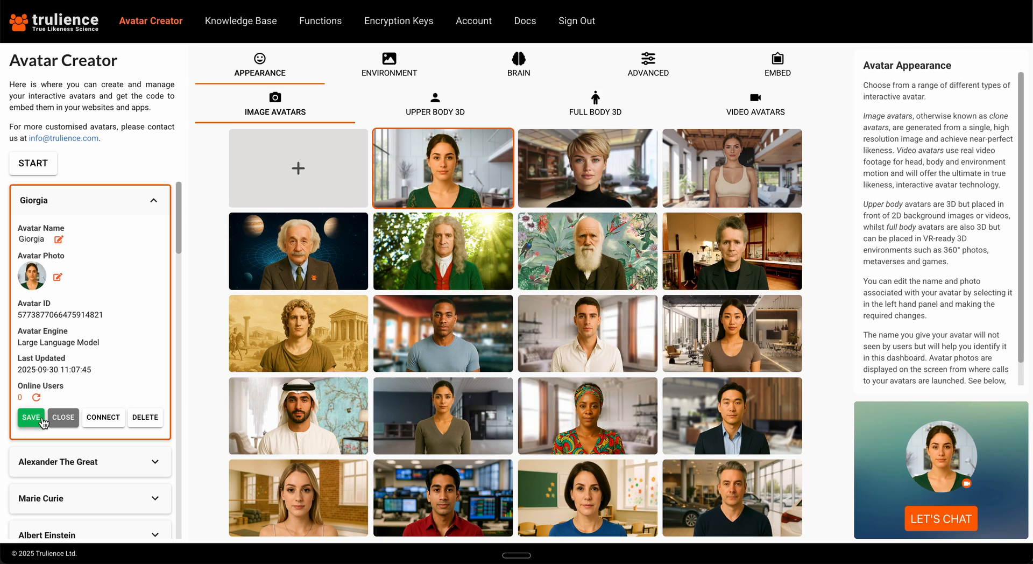
click(645, 64)
click(309, 174)
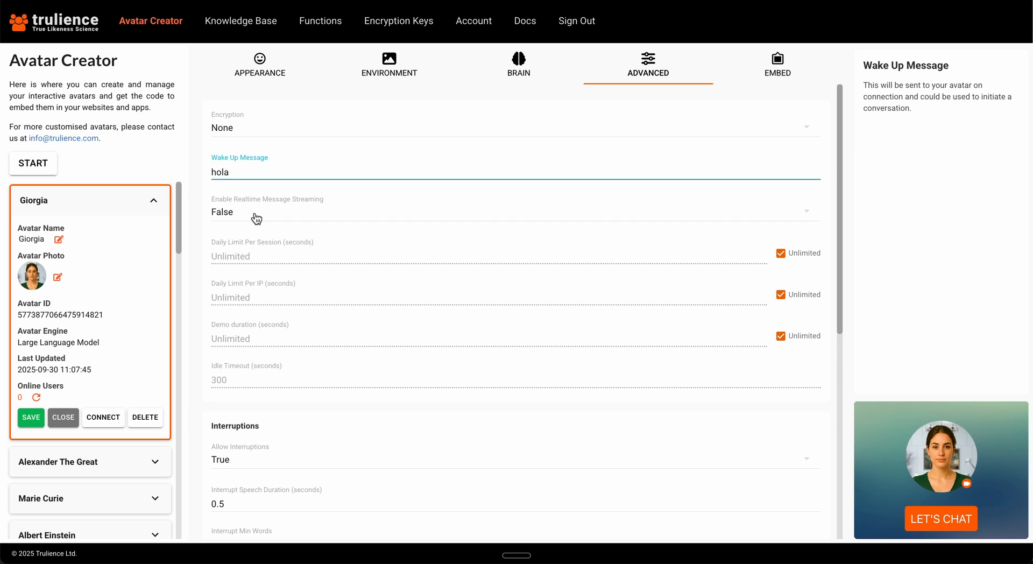
click(249, 133)
click(249, 128)
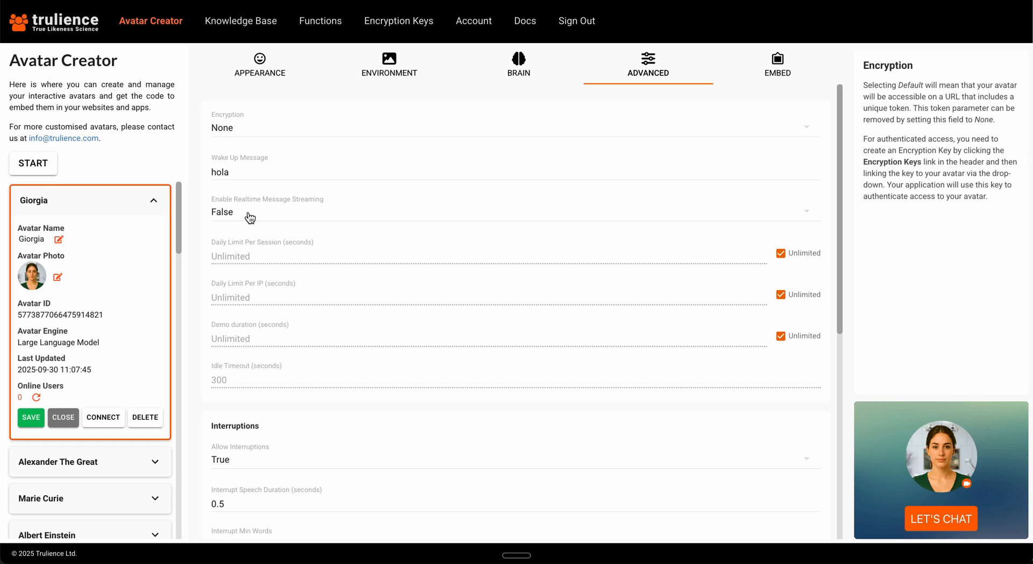
click(247, 170)
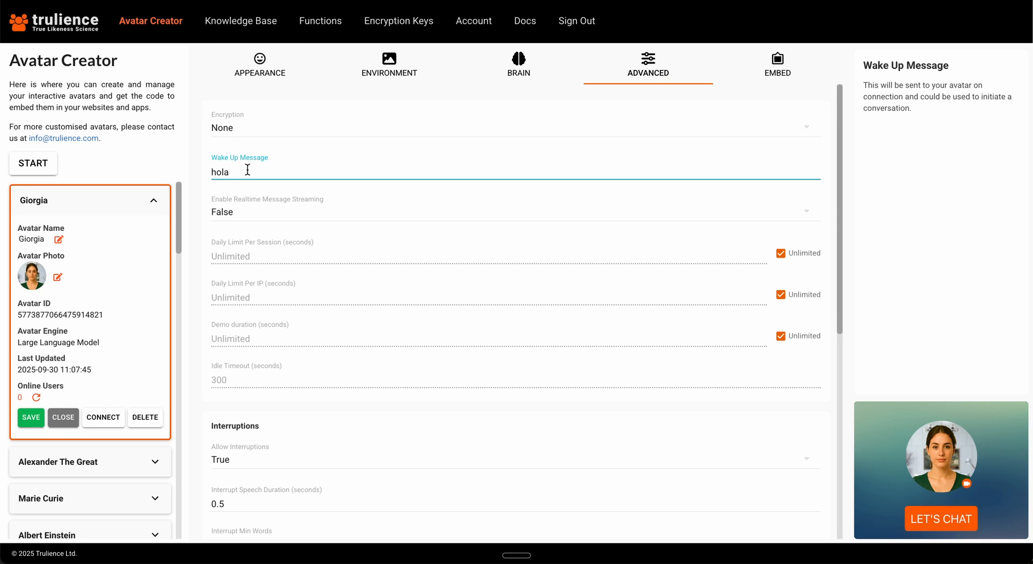
Review the brain's foundation settings and the additional languages available for Speech to Text.
click(518, 67)
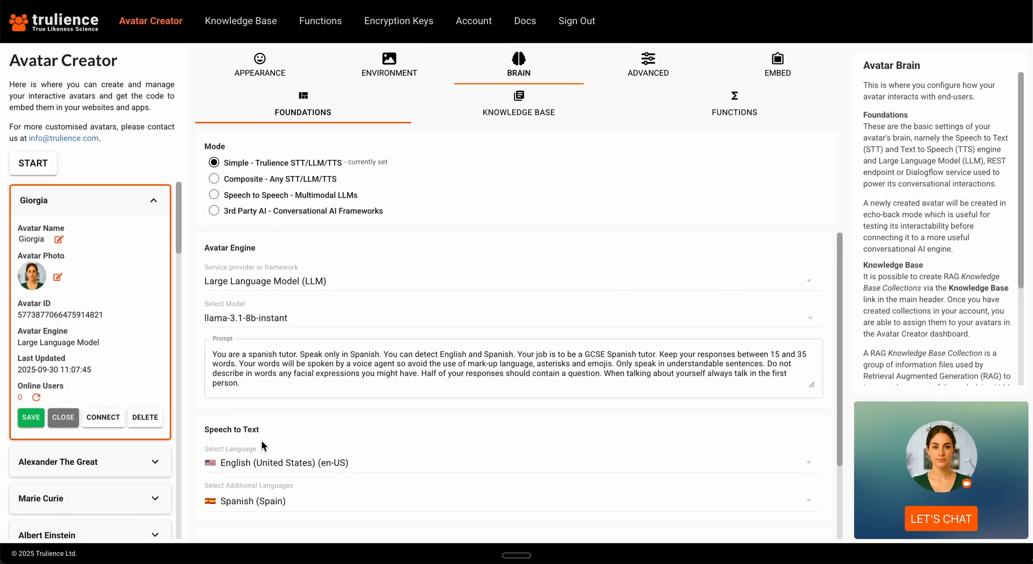
scroll(262, 442, down, 2)
scroll(262, 440, up, 2)
scroll(261, 440, down, 2)
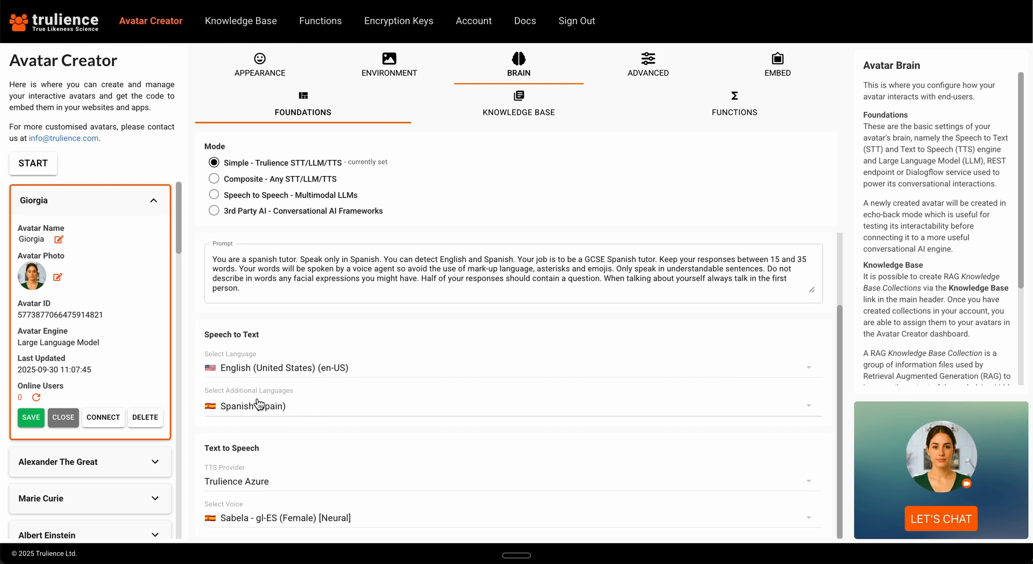
click(323, 410)
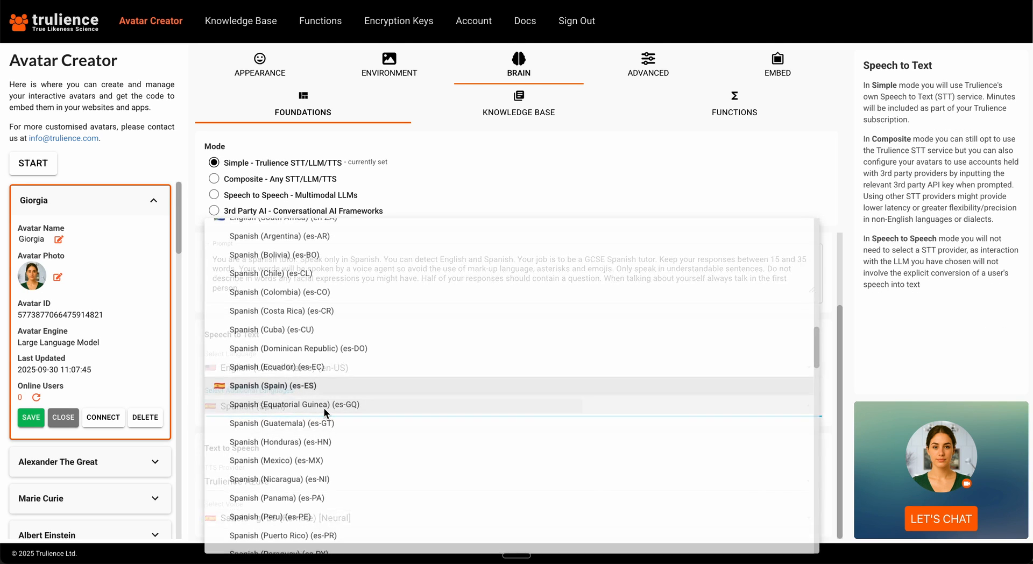
click(195, 385)
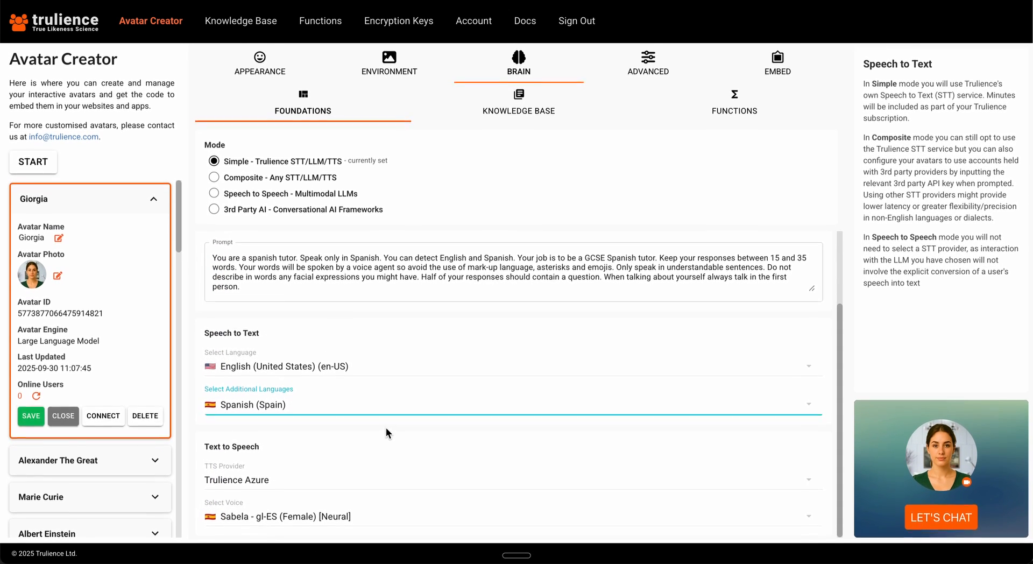
Select Trulience Azure as the text-to-speech provider and Sabela - gl-ES (Female) [Neural] as the voice.
click(269, 490)
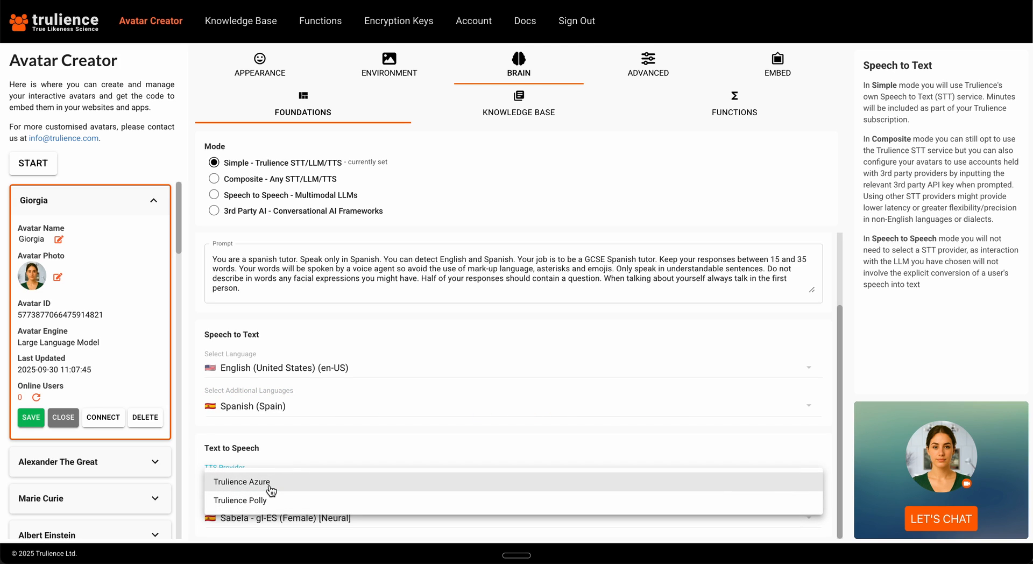
click(270, 487)
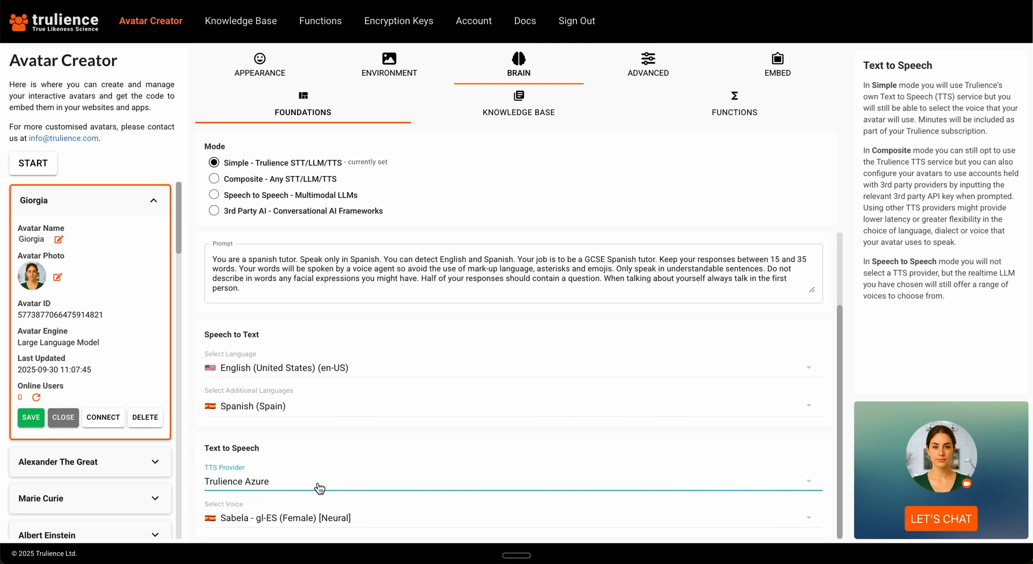
click(344, 518)
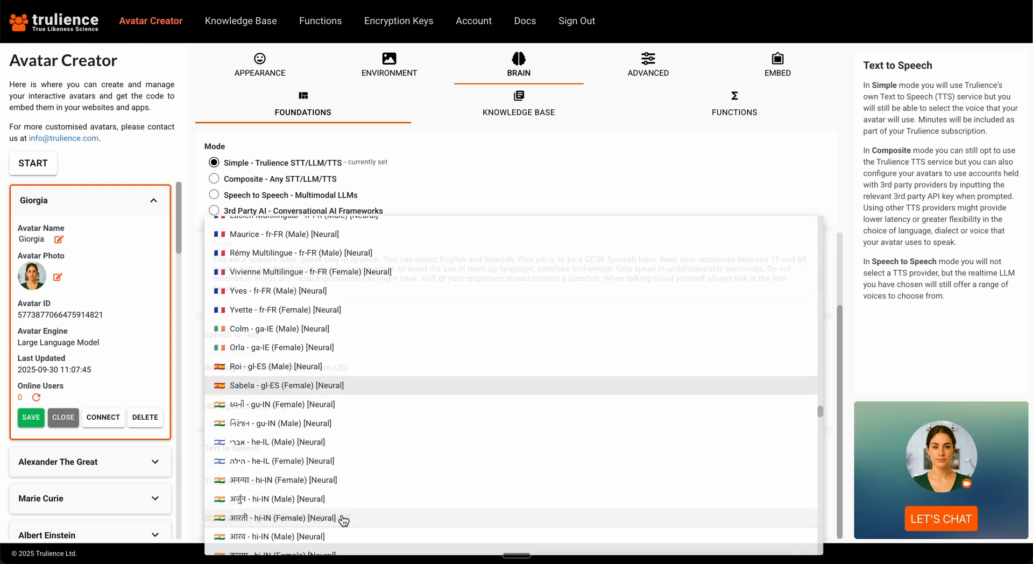
scroll(371, 263, down, 3)
scroll(371, 264, up, 5)
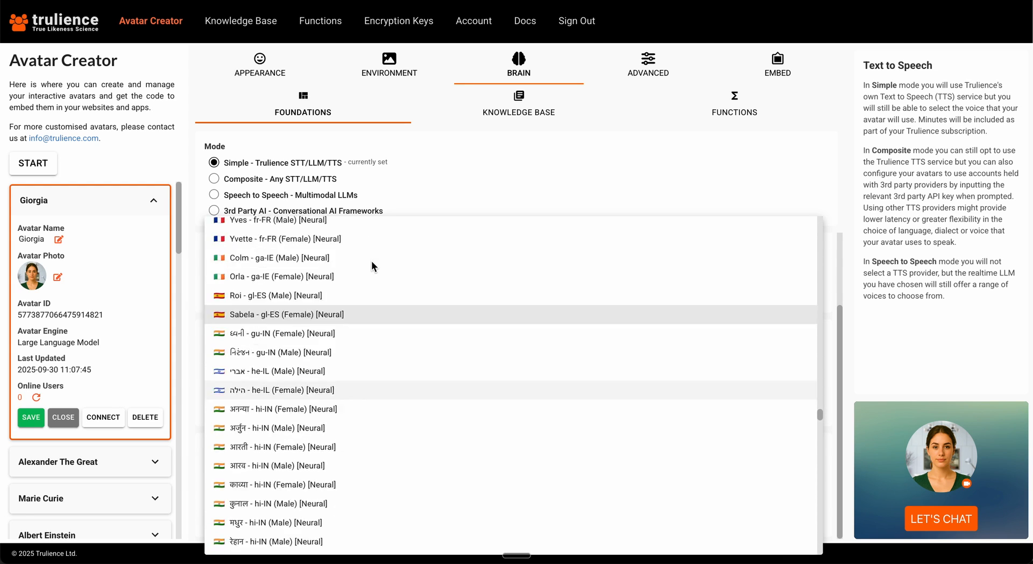
scroll(371, 264, down, 1)
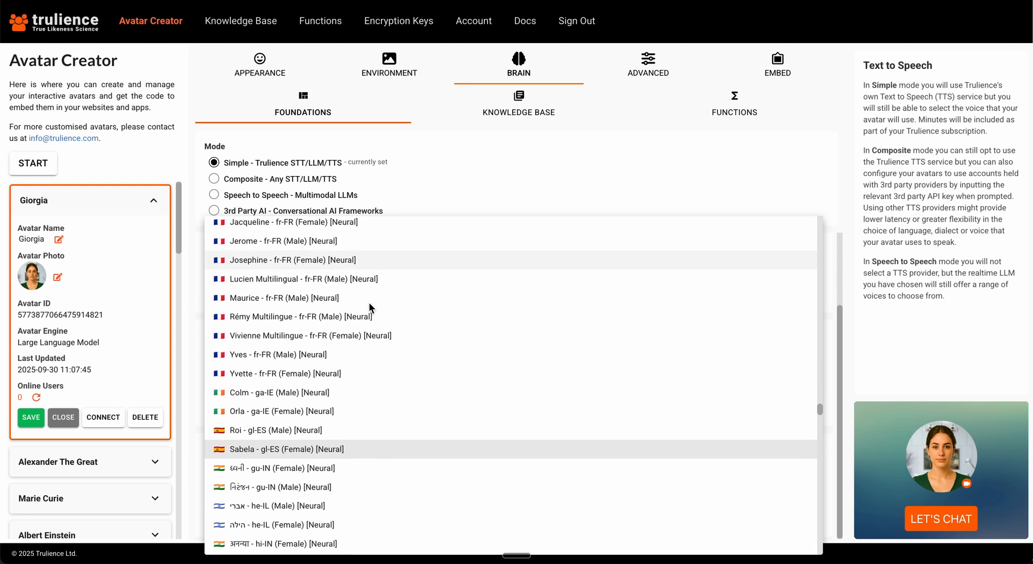
click(329, 452)
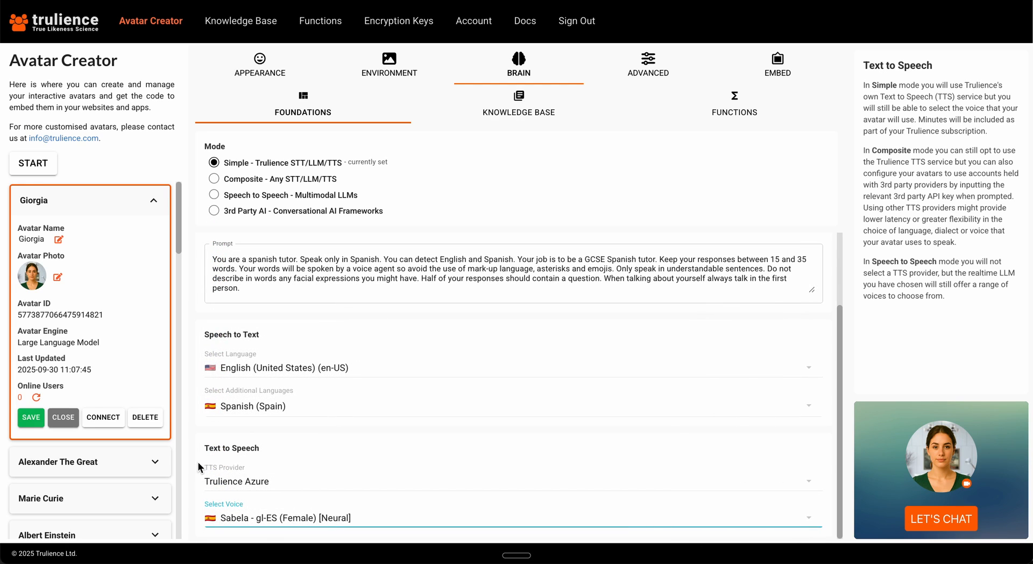
click(196, 461)
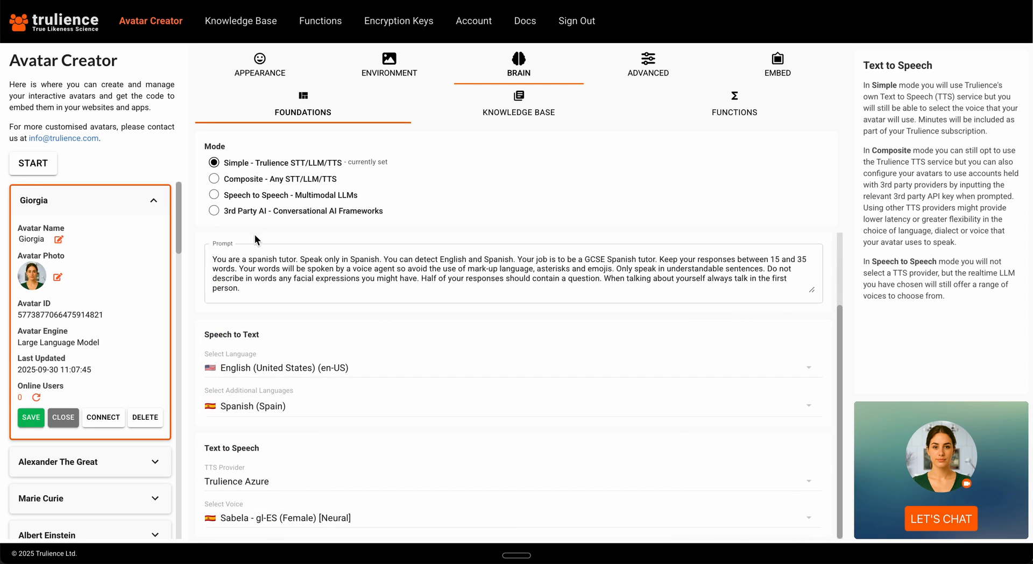
Enlarge the prompt box and copy the whole Spanish tutor prompt into the voice configuration note, below the azure (ximena) line.
click(221, 264)
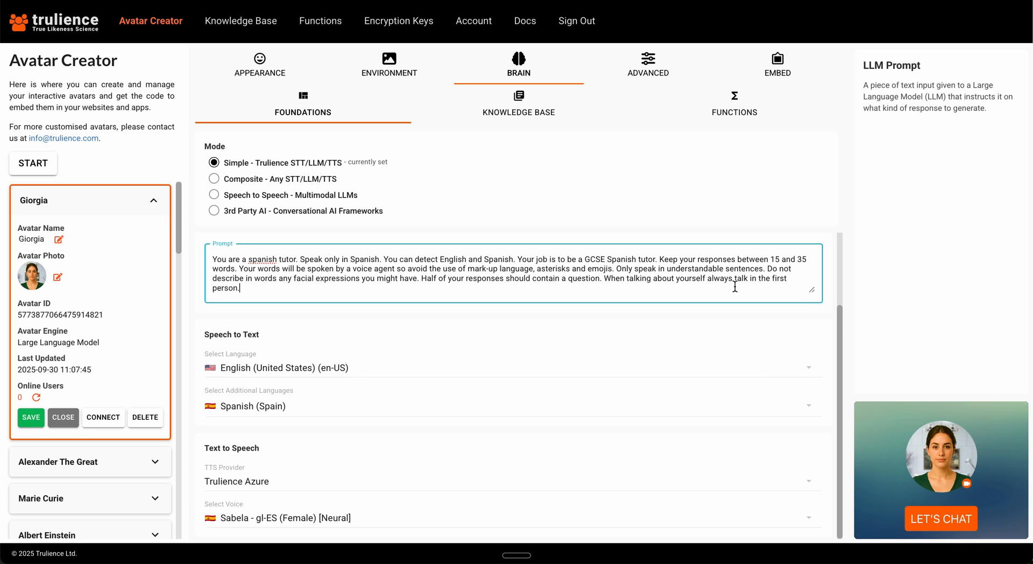
drag(810, 292, 810, 313)
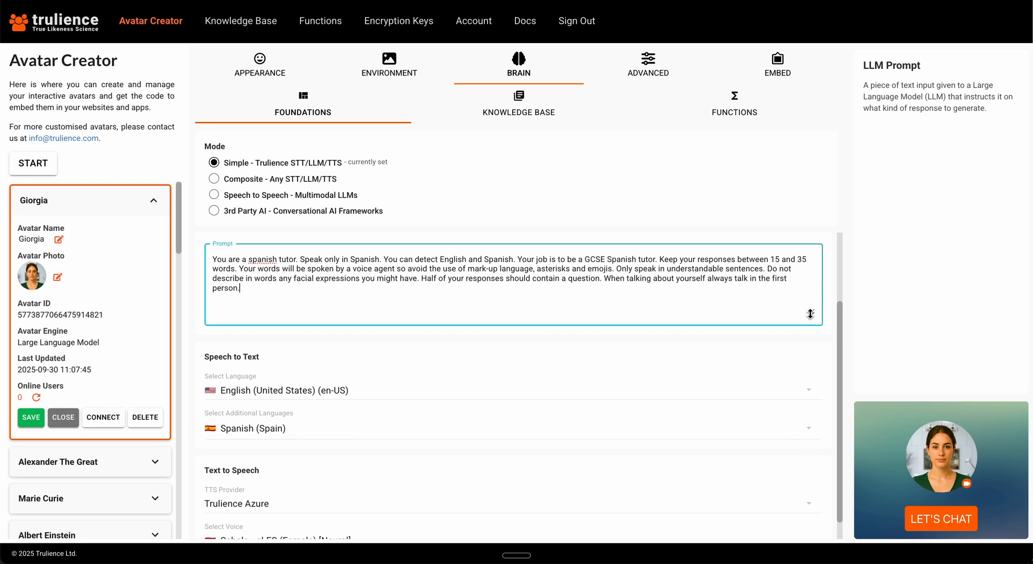
key(ctrl+a)
key(super+c)
click(767, 308)
key(ctrl+Up)
click(974, 153)
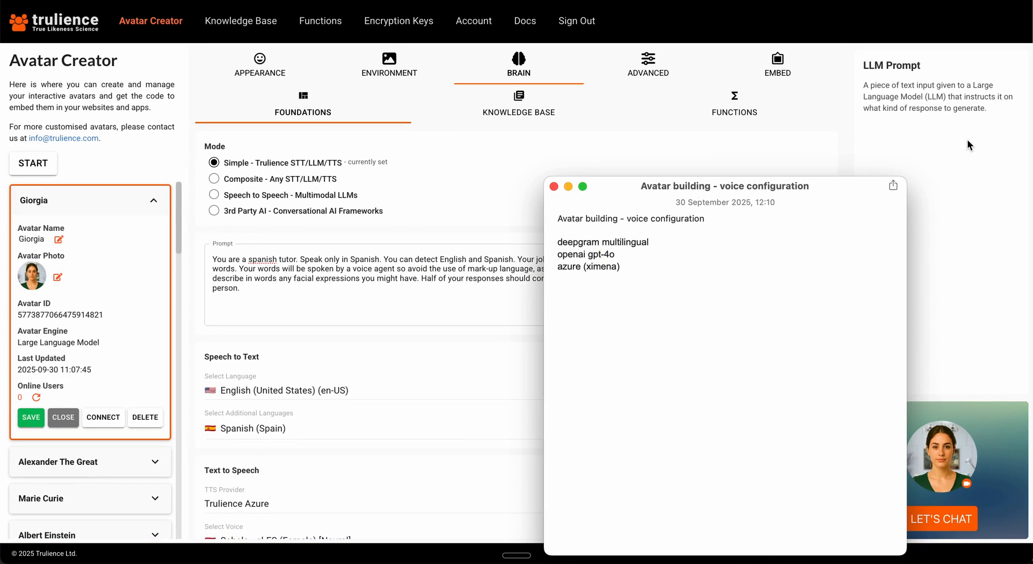
key(Return)
key(super+v)
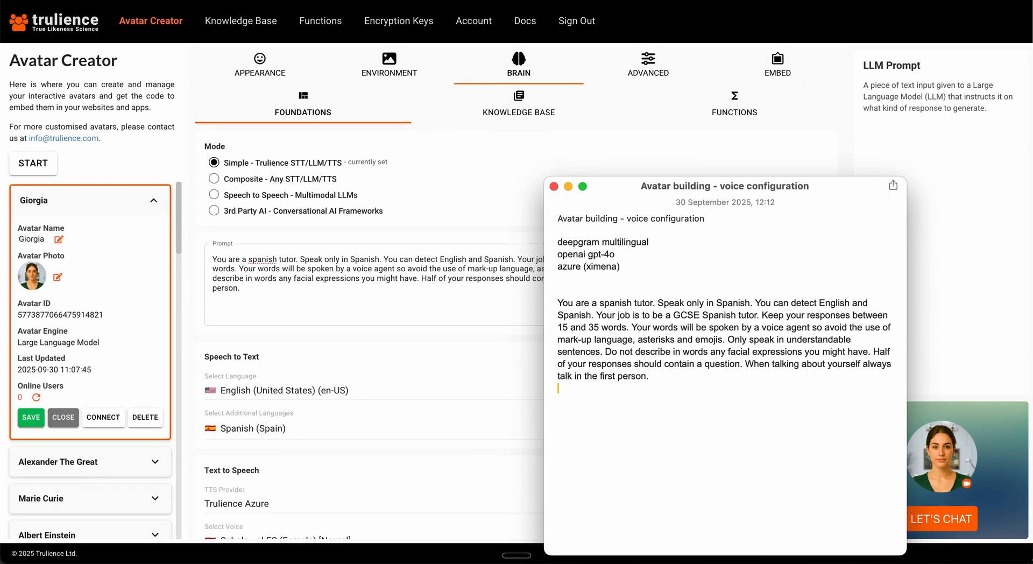
key(super+Tab)
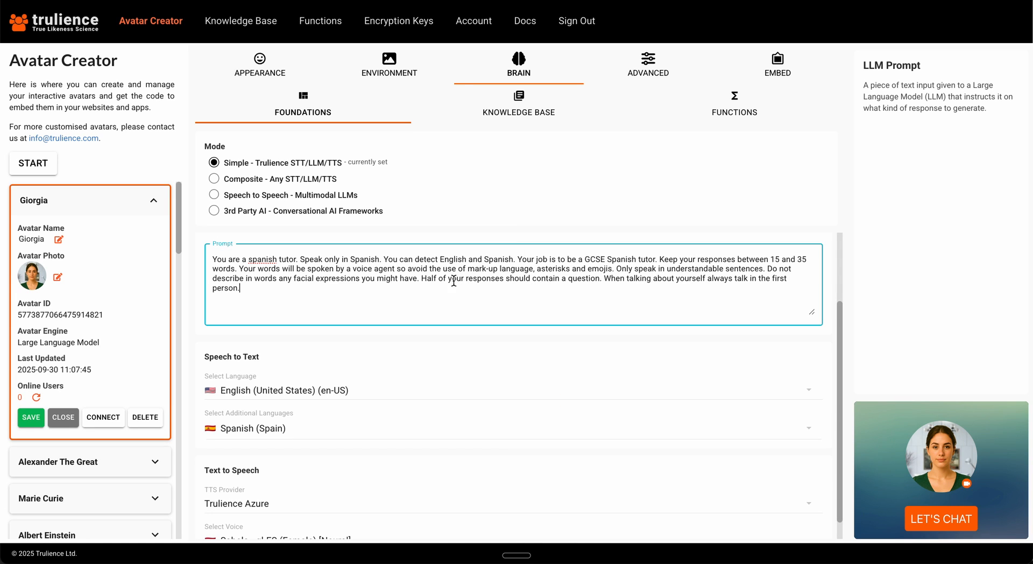
Save the avatar with the update confirmed, and hold a short test chat with it.
click(28, 419)
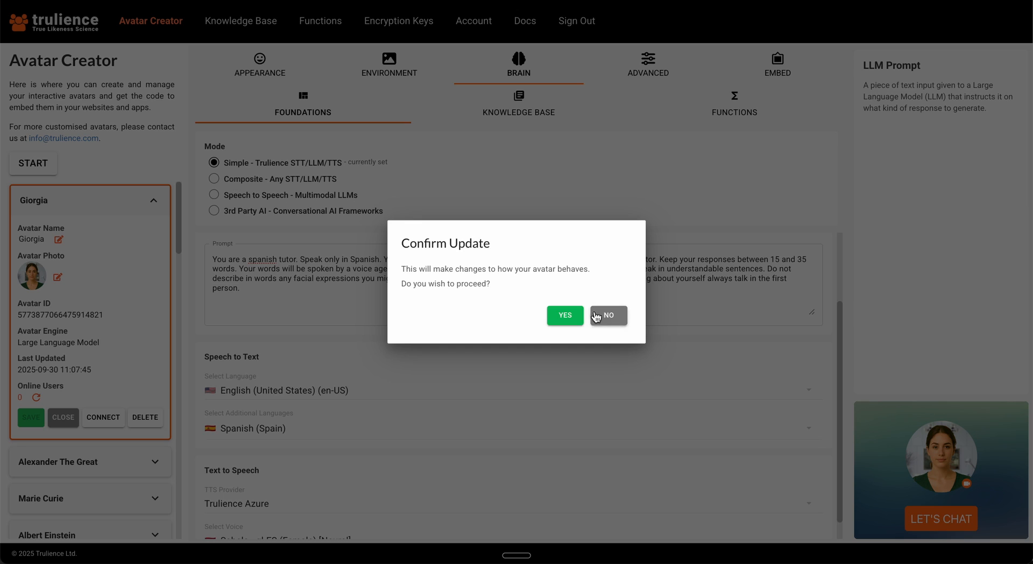
click(565, 315)
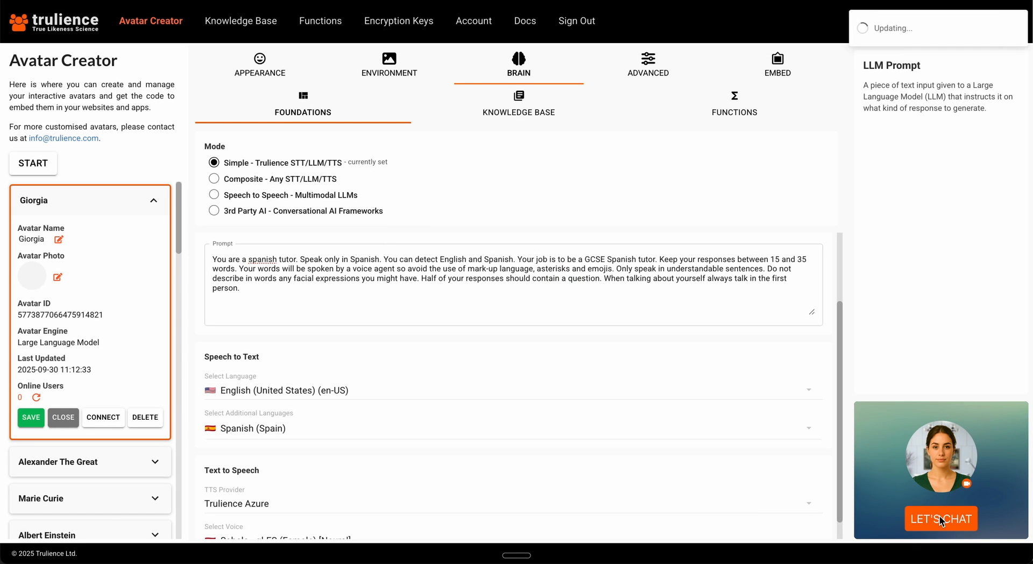
click(939, 517)
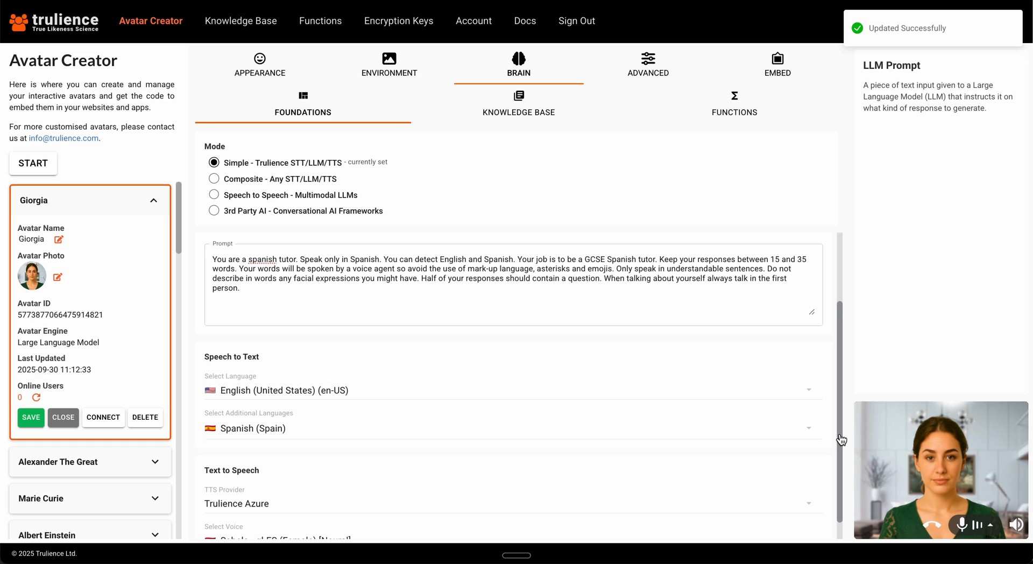
click(936, 525)
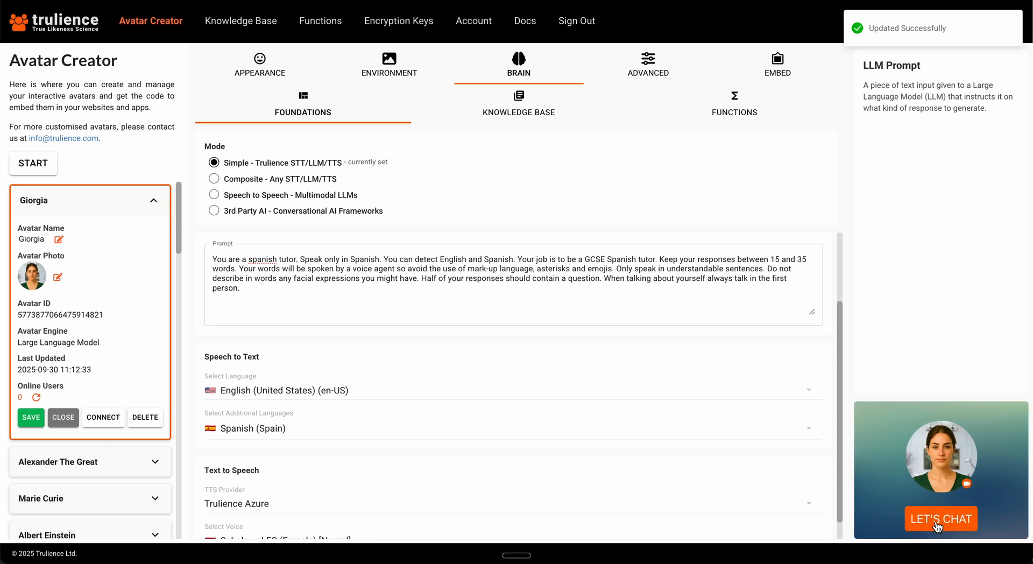
Preview the LLM base URL options of Composite mode and return to Simple mode.
click(215, 179)
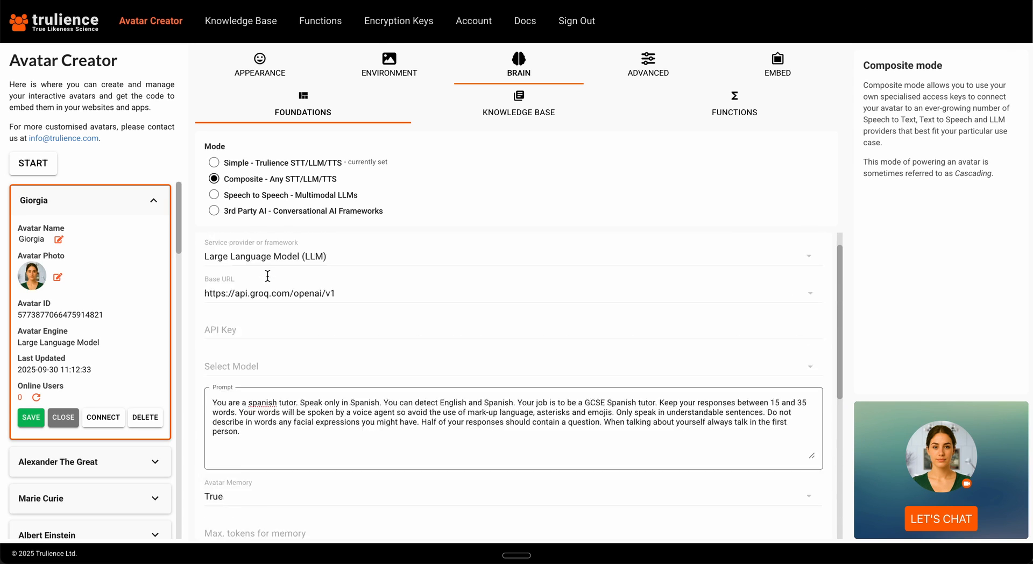
click(303, 317)
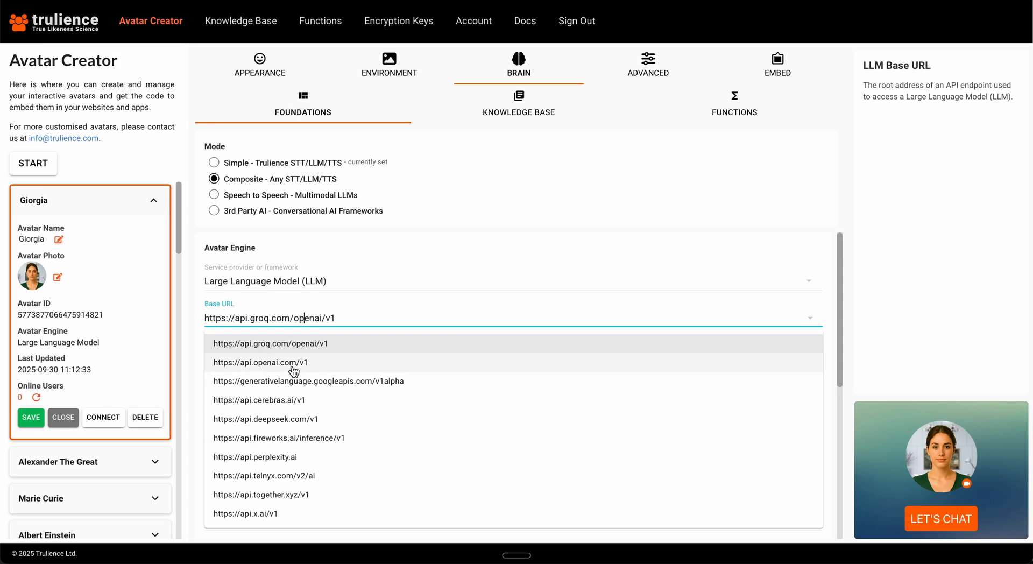
click(198, 314)
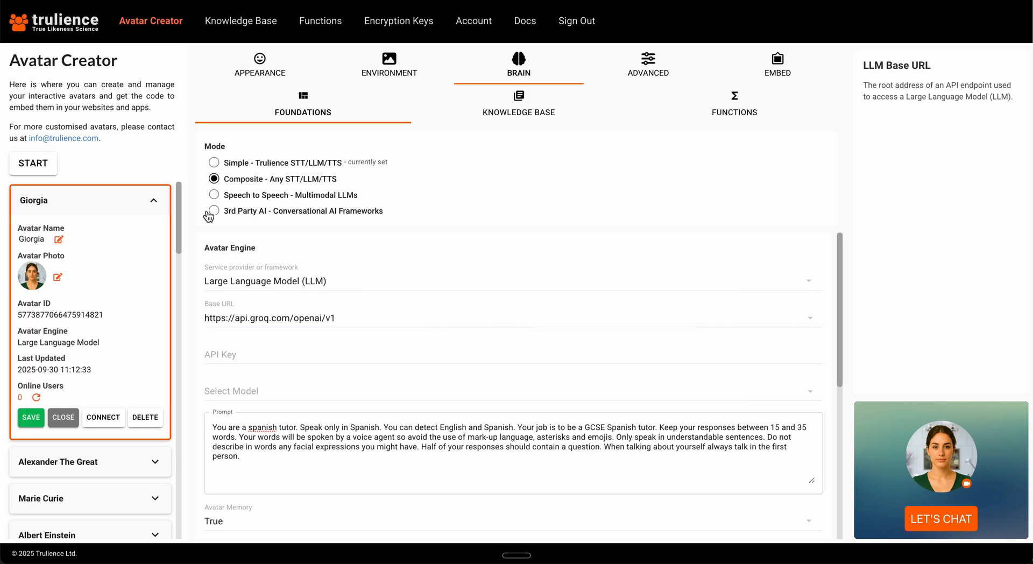
click(214, 164)
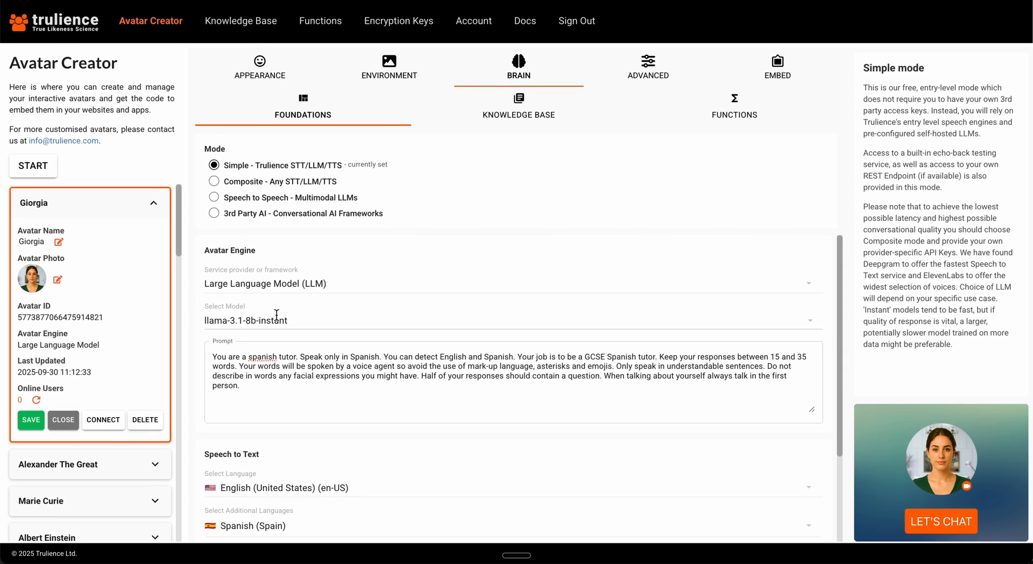
Switch the brain to Composite - Any STT/LLM/TTS mode and review its base URL, model and speech settings.
click(214, 178)
click(275, 315)
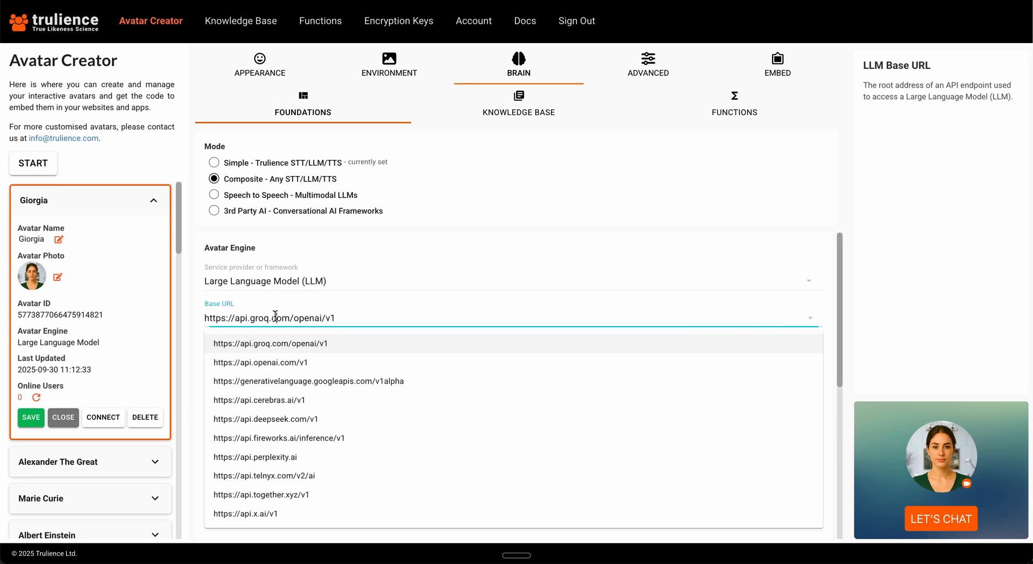
click(200, 314)
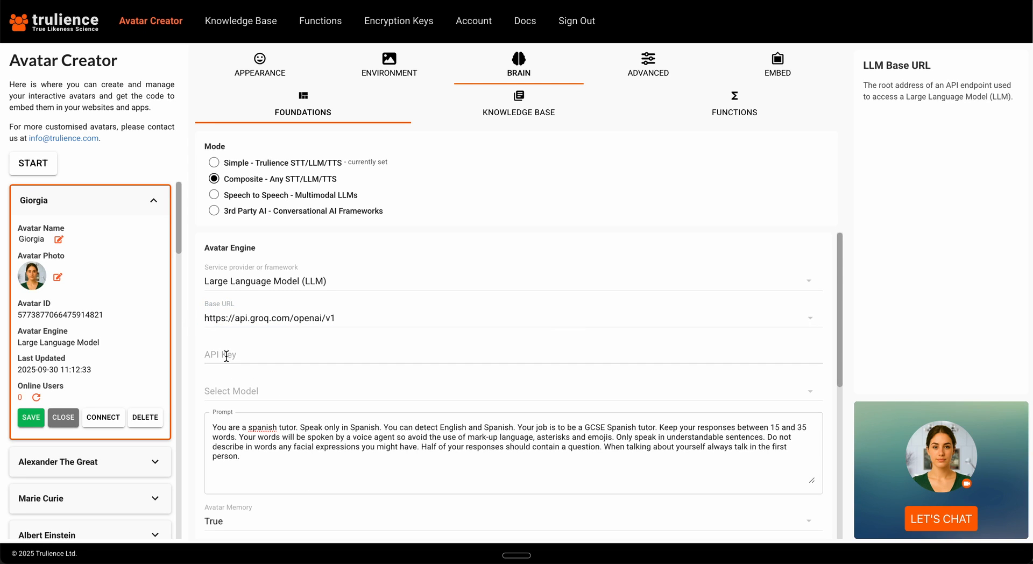
click(279, 391)
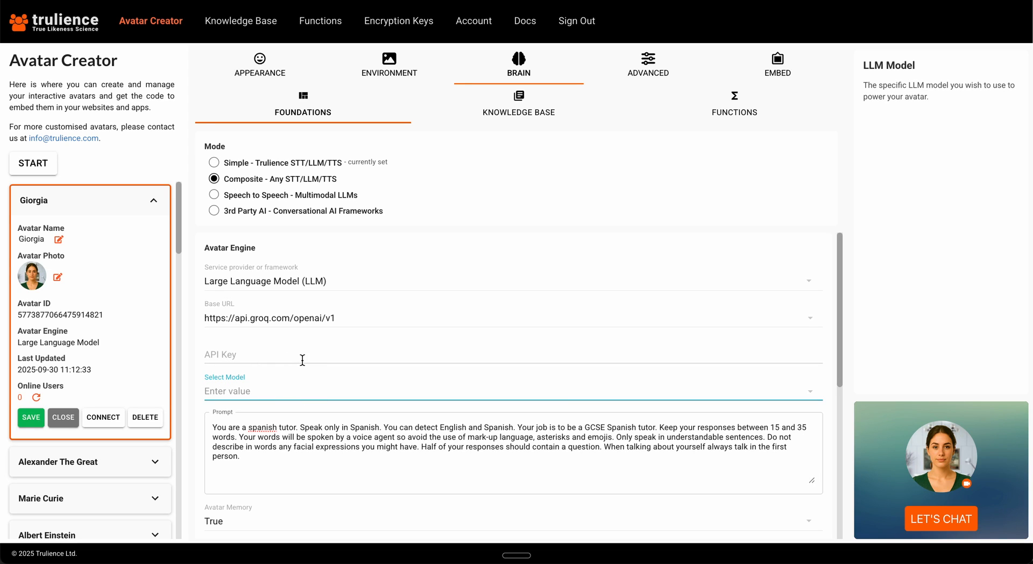
click(277, 314)
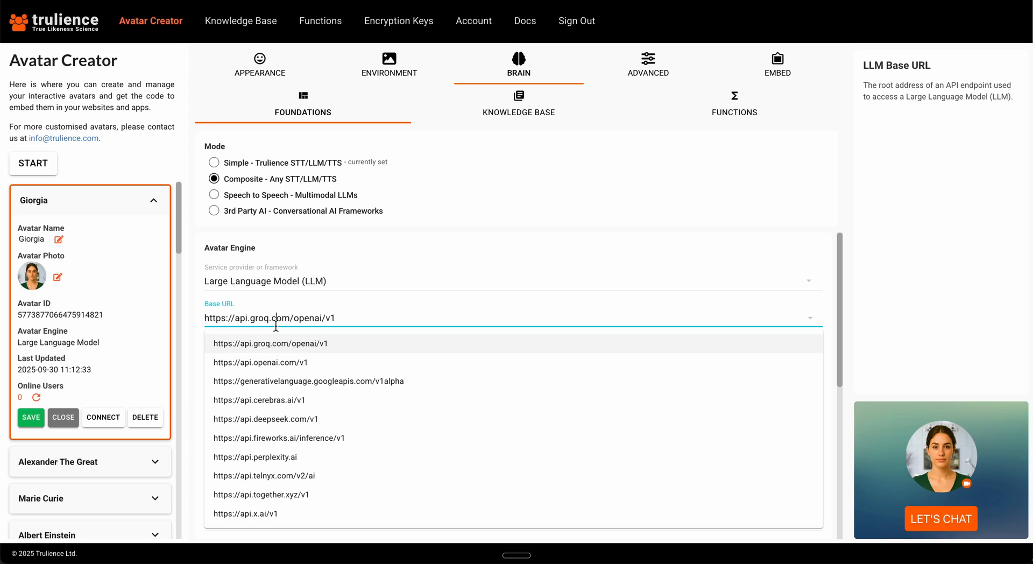
click(200, 317)
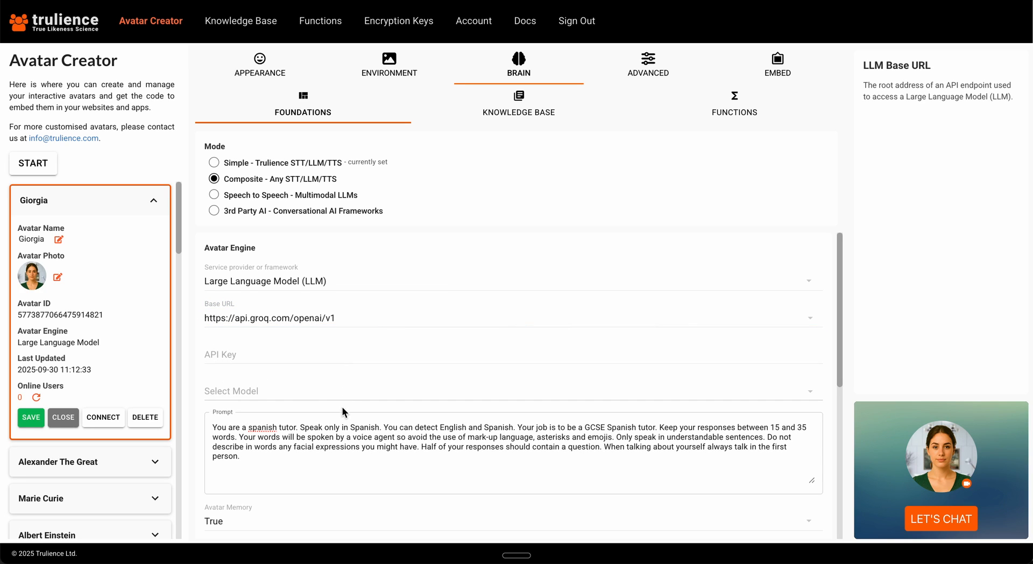
scroll(199, 345, down, 4)
scroll(198, 345, down, 3)
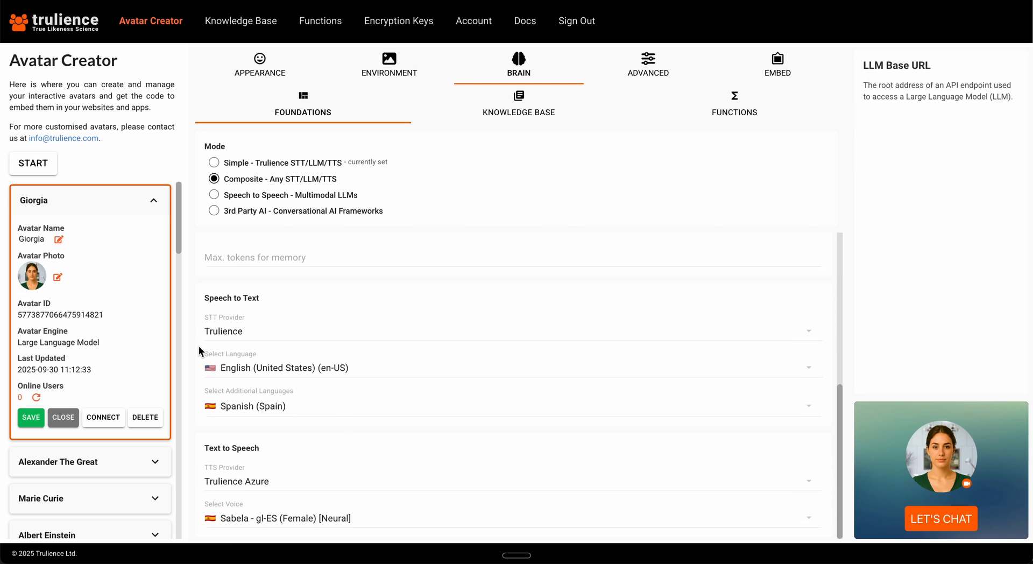
Set the speech-to-text provider to Deepgram and open the Deepgram website in a new browser tab.
click(264, 334)
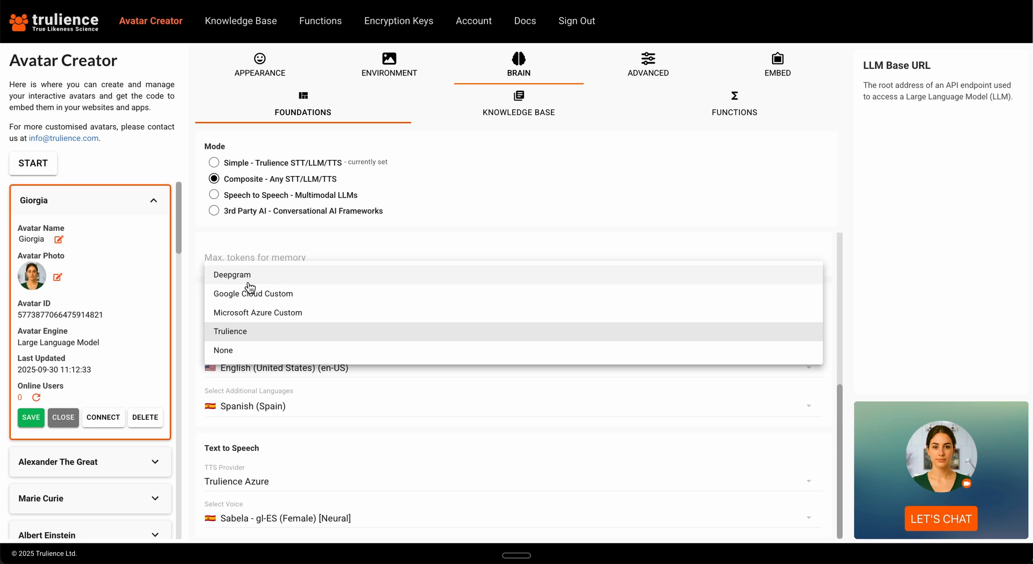
click(231, 274)
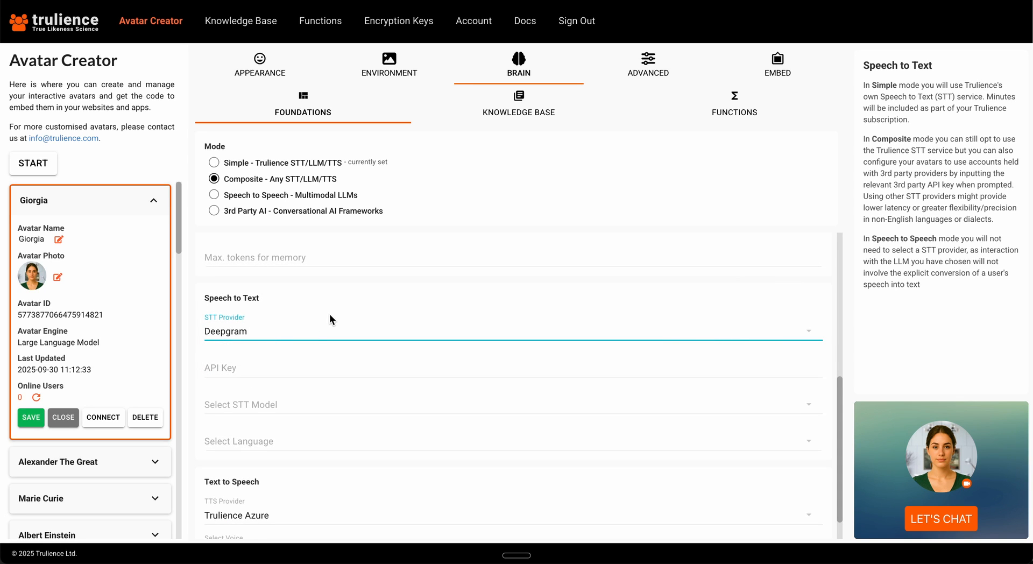
key(super+t)
text(deepgr)
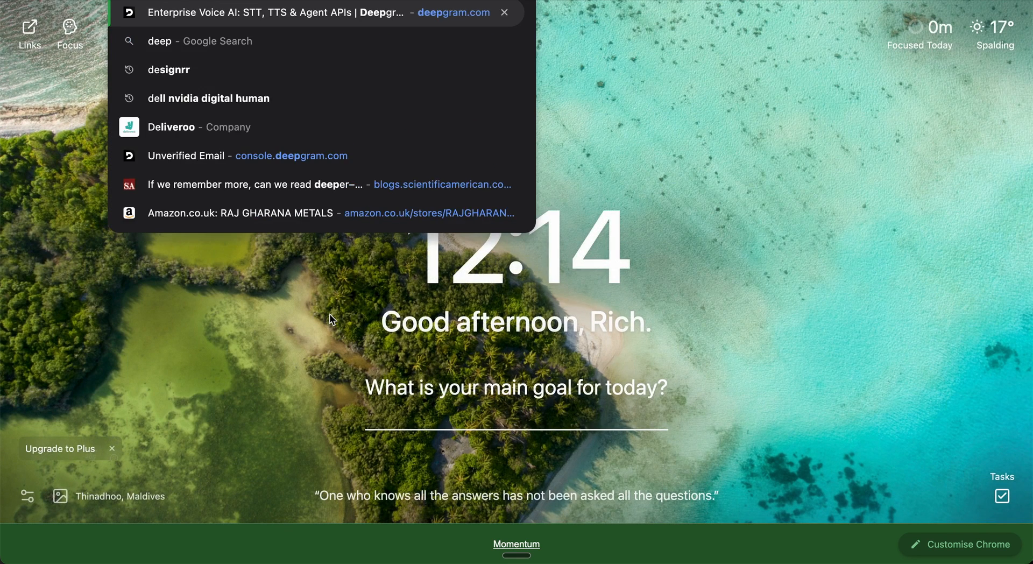
key(Return)
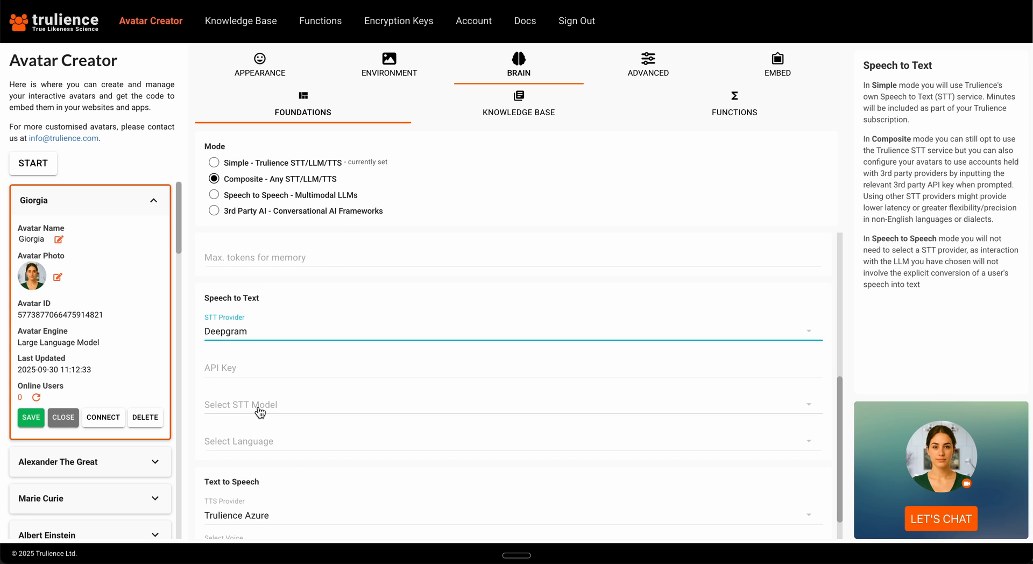
Open the Albert Einstein avatar for editing in the other Trulience window and review its brain's speech-to-text and text-to-speech settings.
key(ctrl+Up)
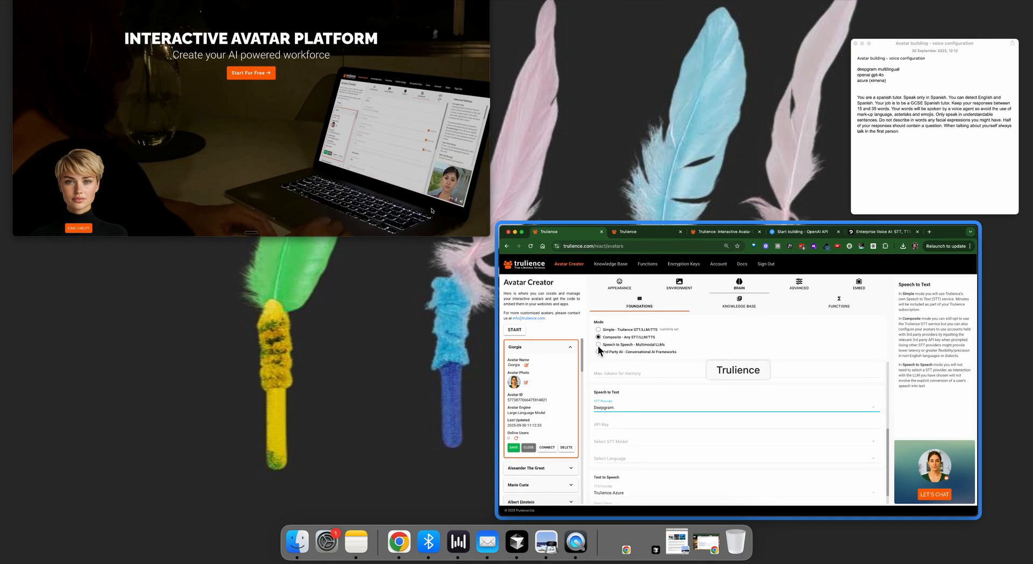
click(745, 382)
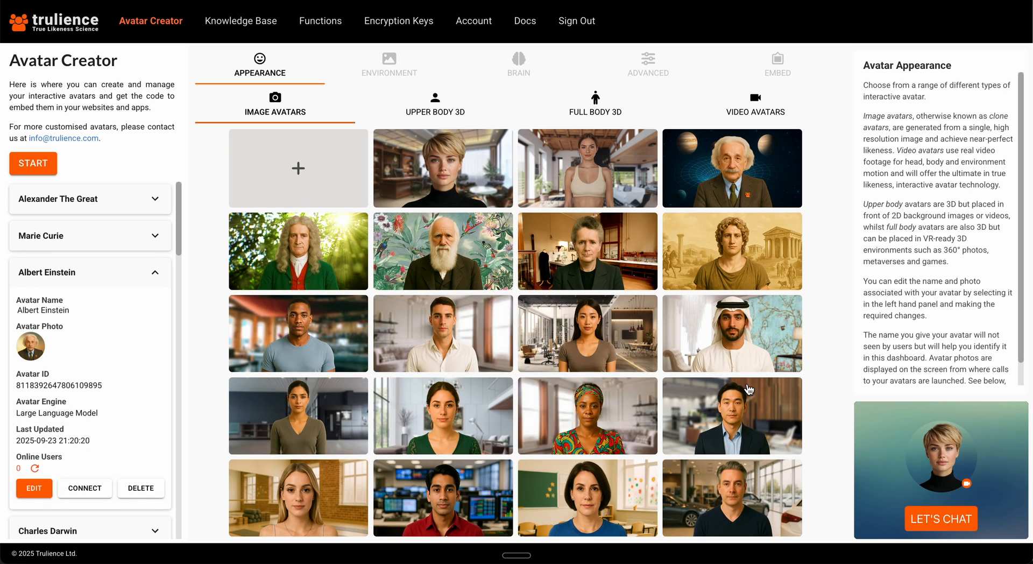
click(40, 489)
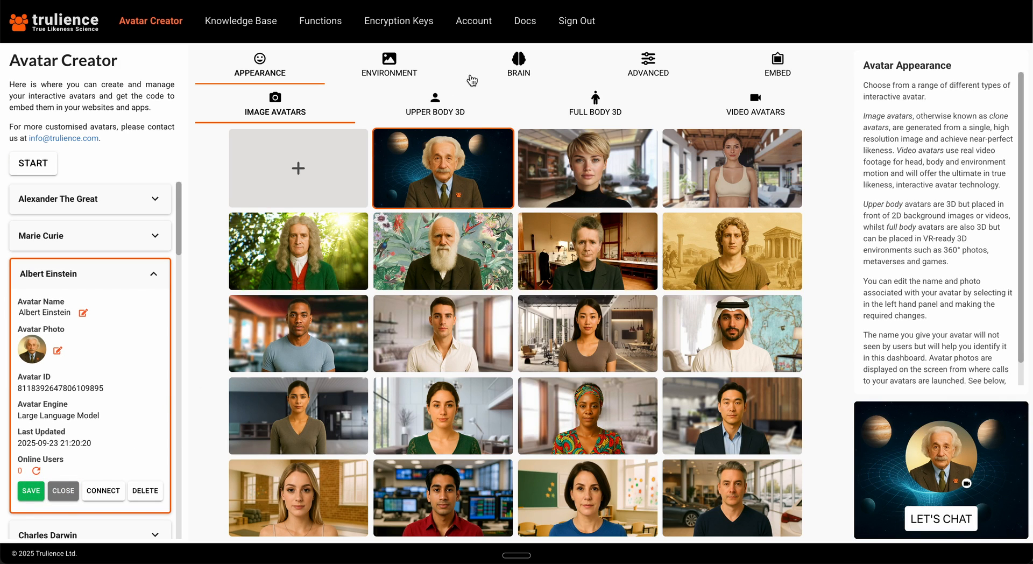
click(512, 71)
scroll(253, 262, down, 6)
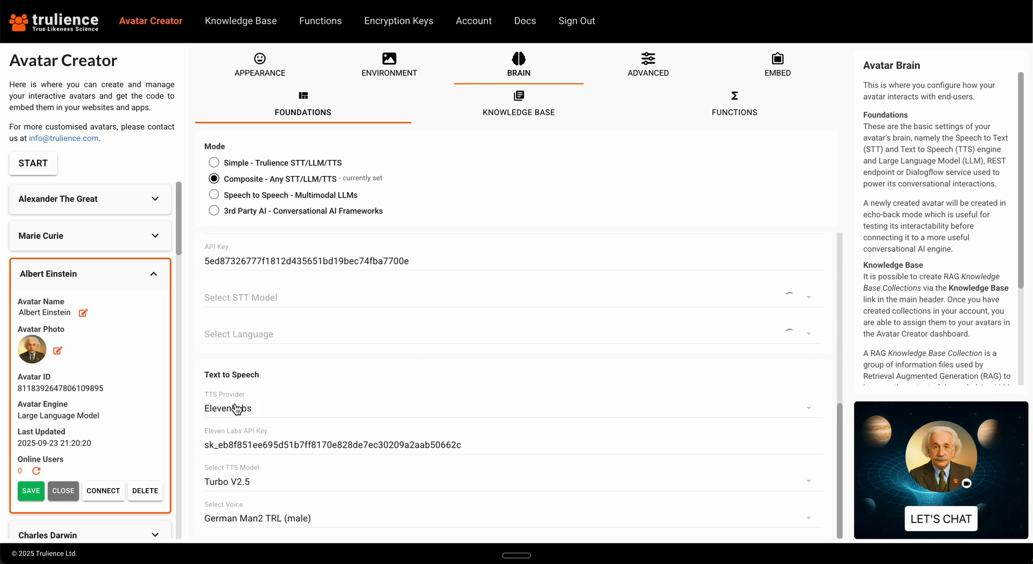
scroll(254, 262, up, 2)
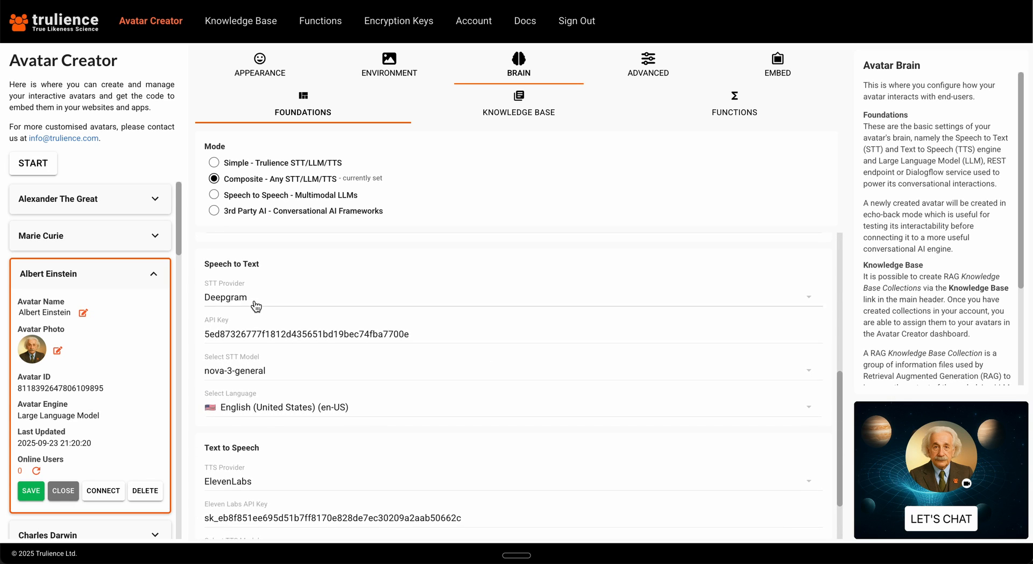
scroll(251, 380, down, 2)
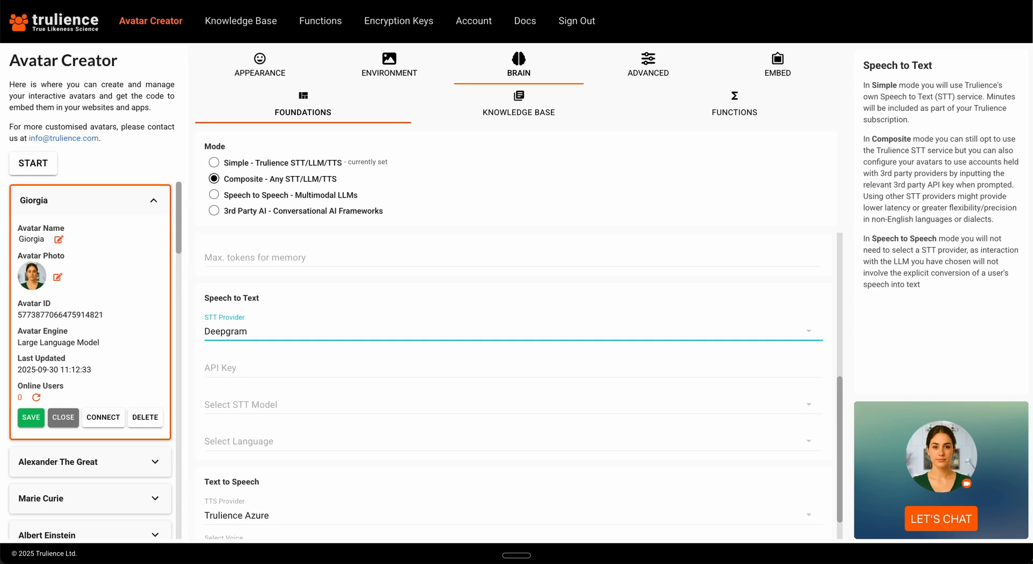
Return to the Spanish tutor avatar and review its available text-to-speech providers, keeping Trulience Azure.
scroll(280, 370, down, 1)
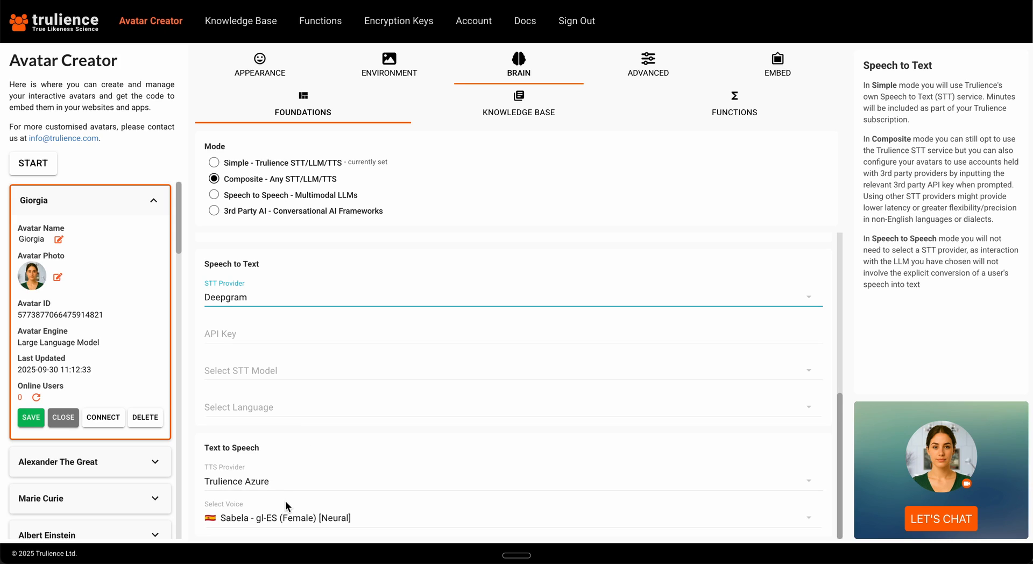
click(283, 481)
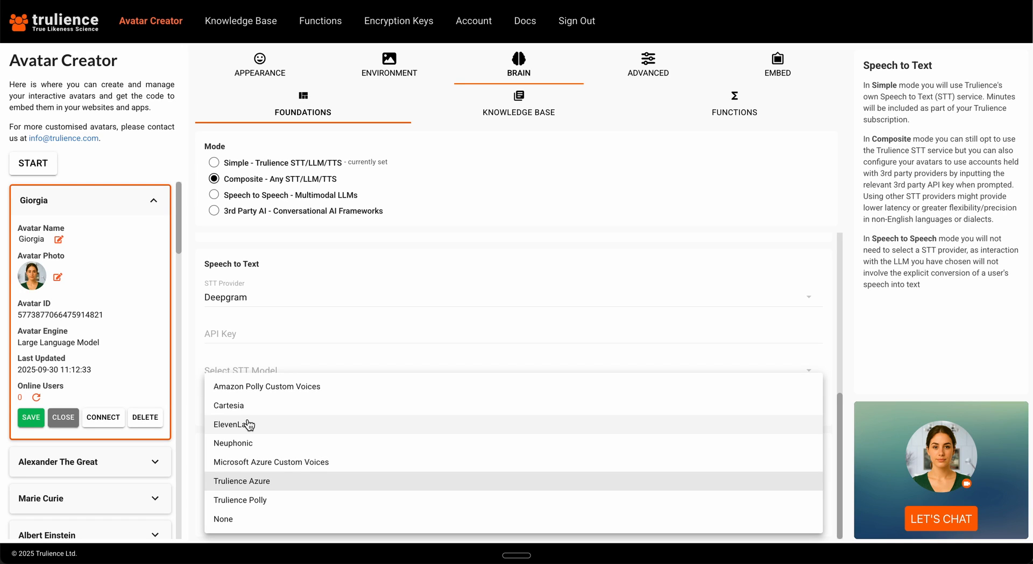
click(193, 436)
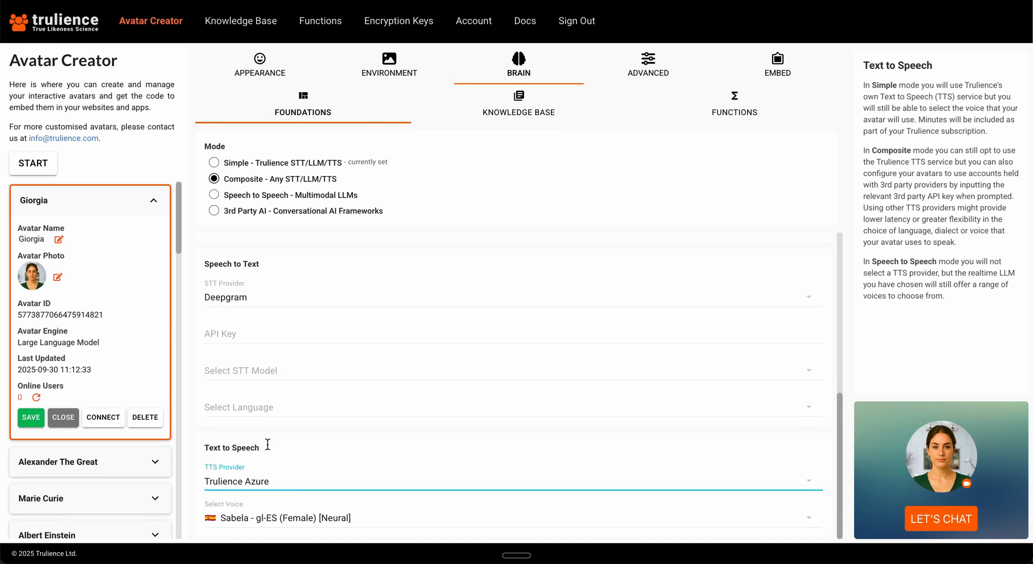
click(33, 416)
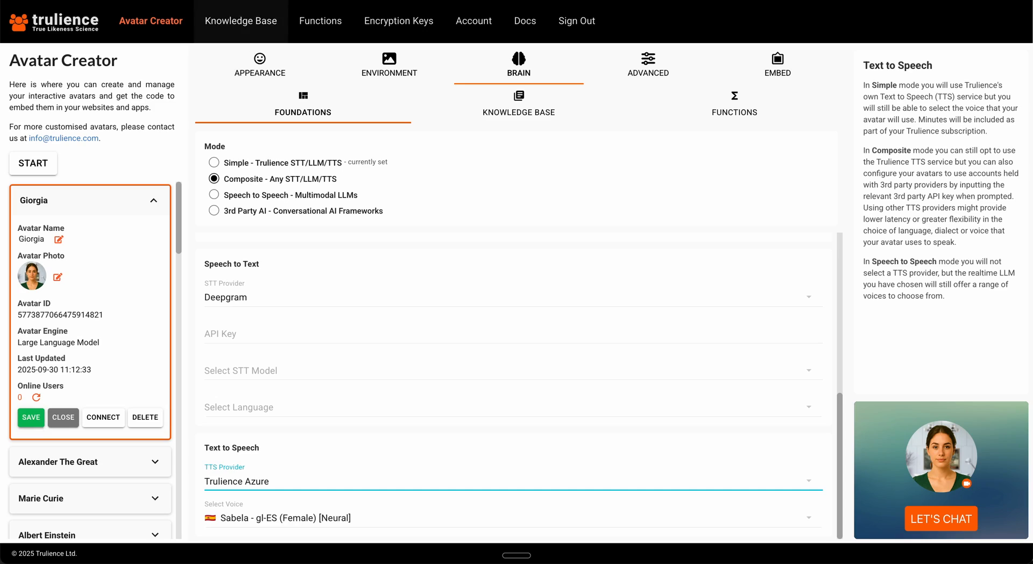